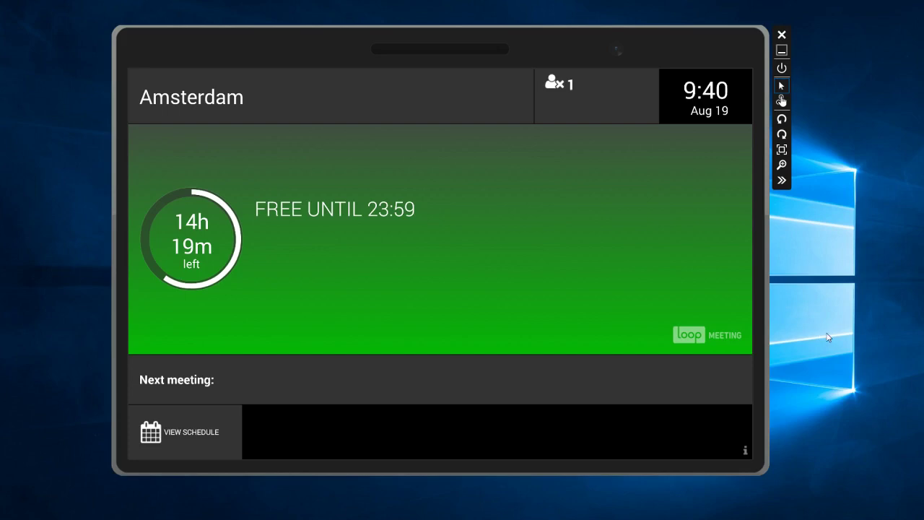
From Device Setup, search the Exchange room list for 'oslo' and link the panel to Oslo
left_click(746, 451)
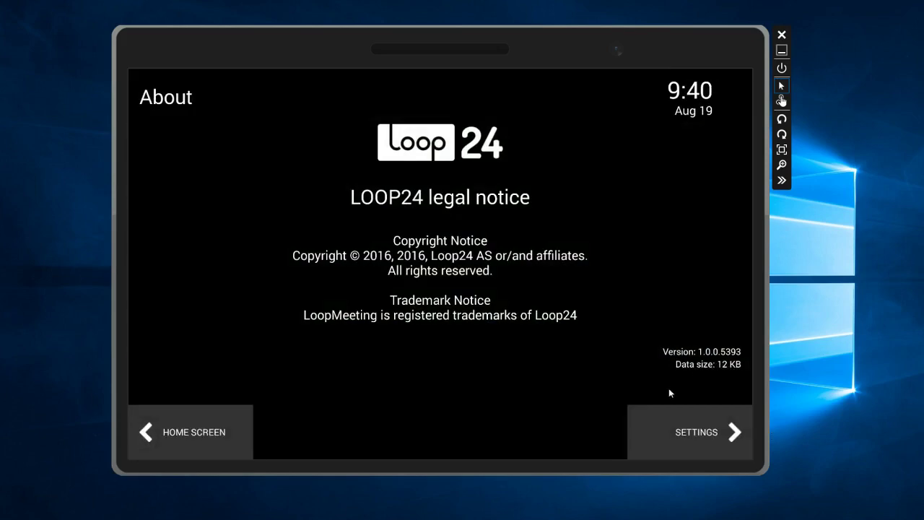
left_click(647, 422)
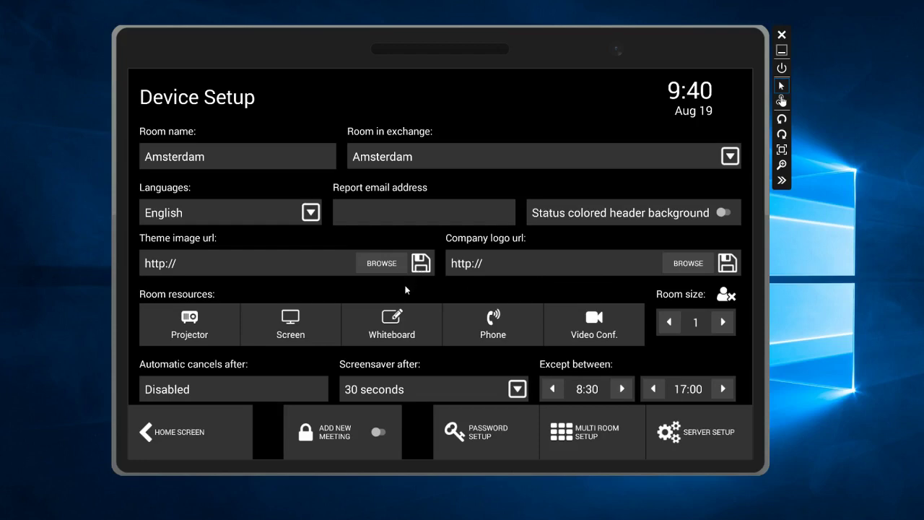
left_click(466, 159)
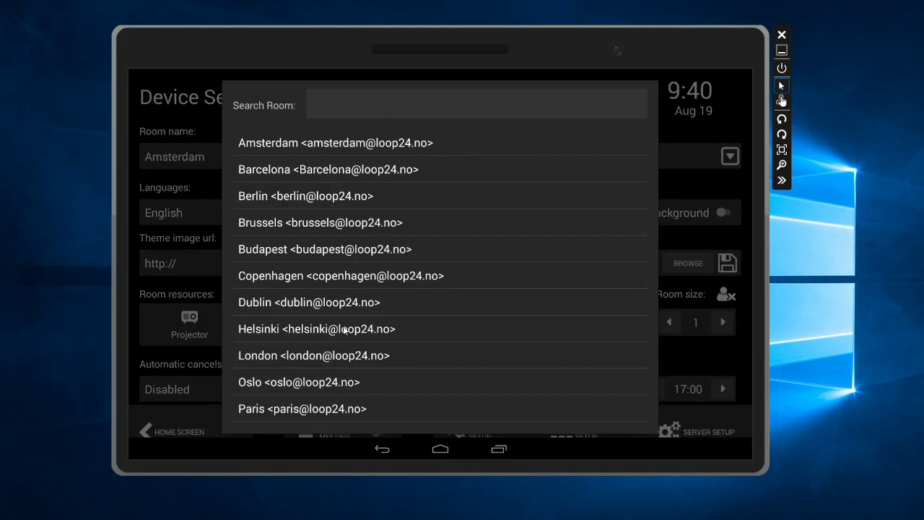
mouse_move(354, 327)
left_mouse_down()
mouse_move(349, 252)
mouse_move(365, 245)
mouse_move(404, 288)
left_mouse_up()
type("oslo")
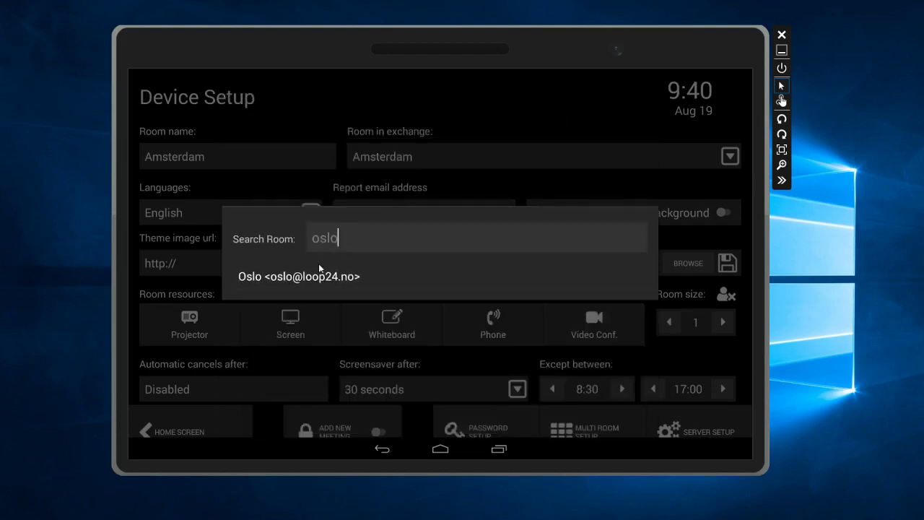
left_click(319, 277)
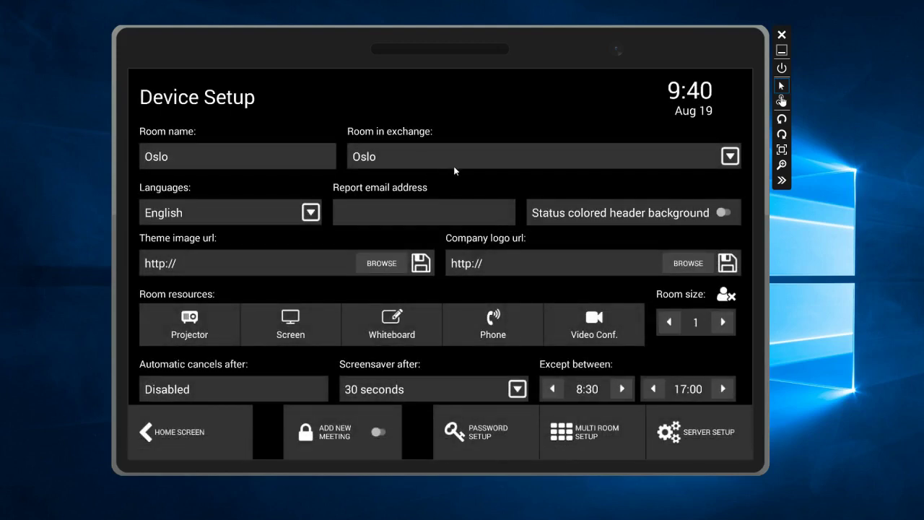
Edit the Room name field to read 'MeetingRoom - Oslo'
left_click(233, 169)
left_click(233, 169)
key("Left")
key("Left")
key("Left")
type("Meetingr")
type("oom-")
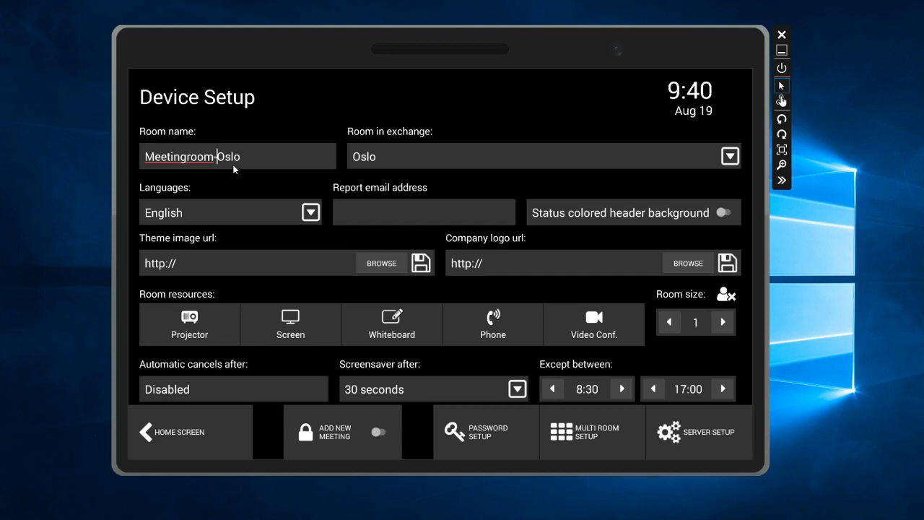
key("Left")
key("Left")
key("Left")
key("Left")
key("Left")
key("shift+Right")
type("R")
key("End")
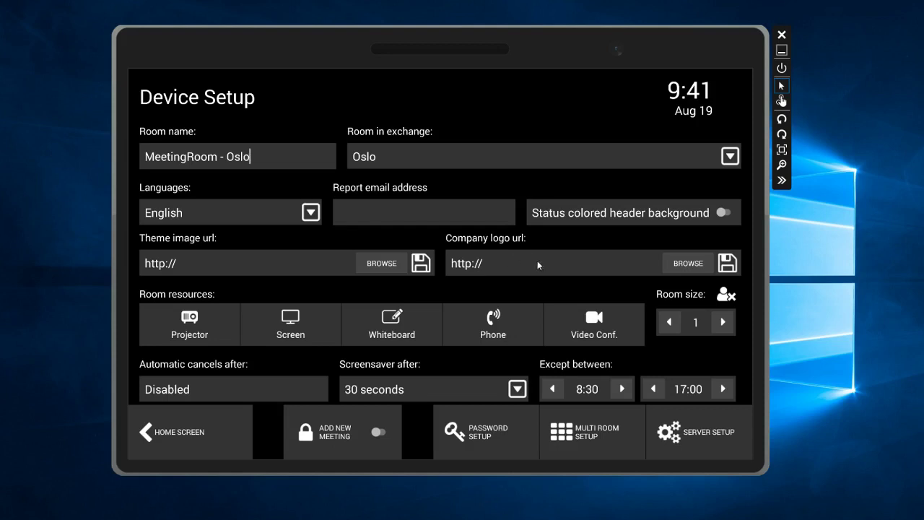
Choose a gallery picture as the Company logo and save it
left_click(619, 264)
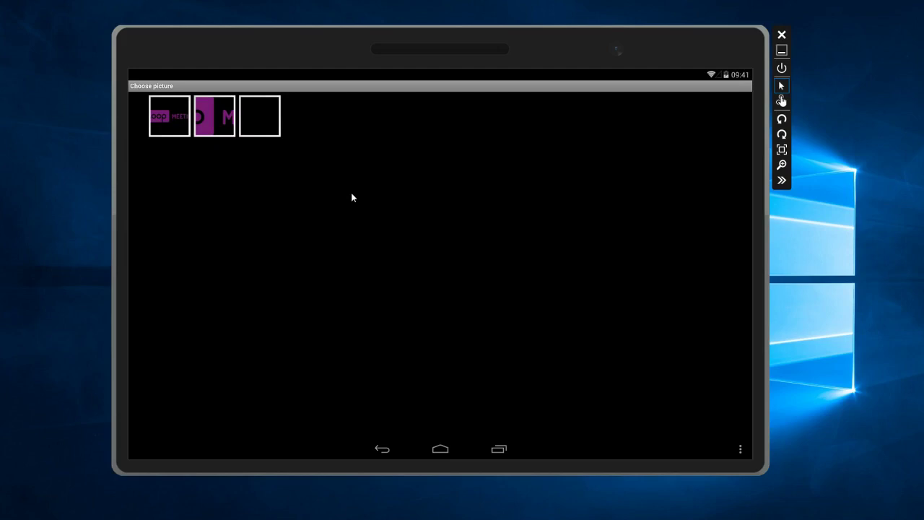
left_click(214, 118)
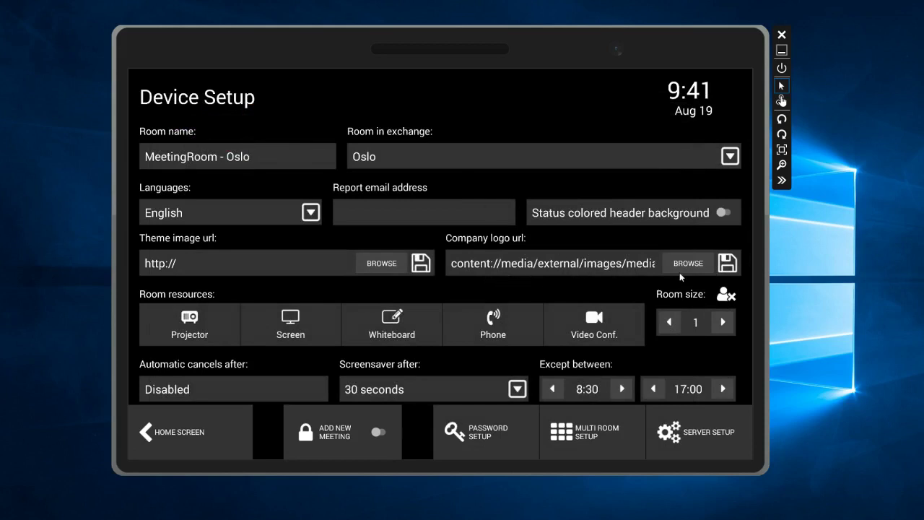
left_click(728, 265)
Enable the Screen, Video Conf. and Whiteboard resources and raise the room size to 8
left_click(293, 332)
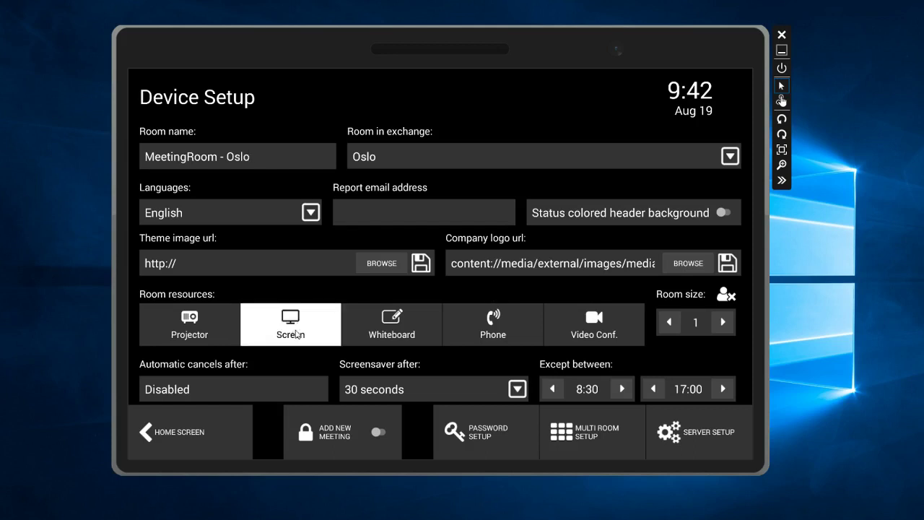
left_click(581, 320)
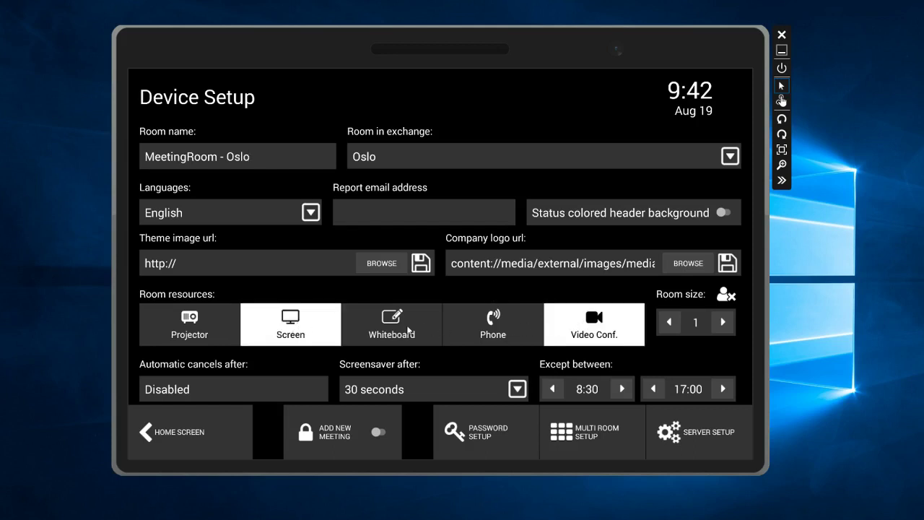
left_click(408, 330)
left_click(725, 322)
left_click(726, 321)
left_click(726, 321)
left_click(726, 321)
left_click(726, 321)
left_click(726, 322)
left_click(726, 321)
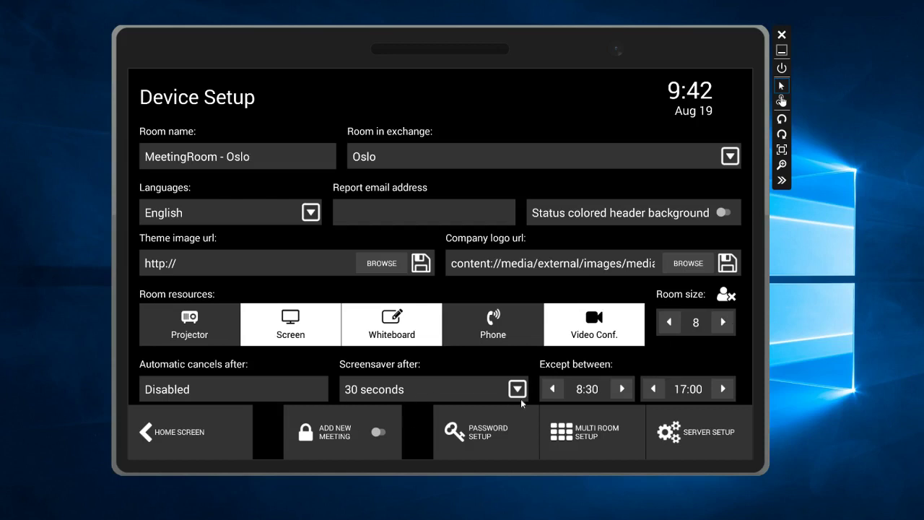
Set the Except between start time to 7:00
left_click(551, 390)
left_click(551, 389)
left_click(551, 389)
left_click(551, 389)
left_click(551, 389)
left_click(551, 389)
left_click(550, 389)
left_click(610, 386)
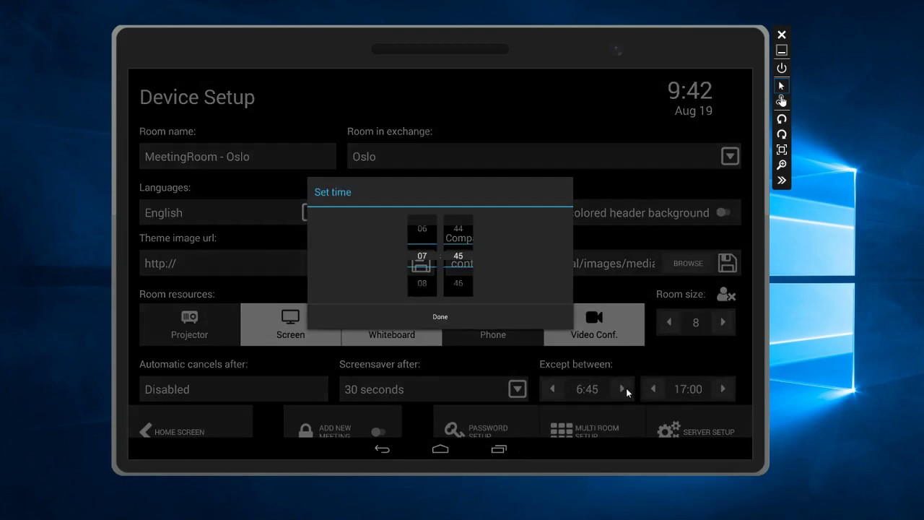
left_click(440, 316)
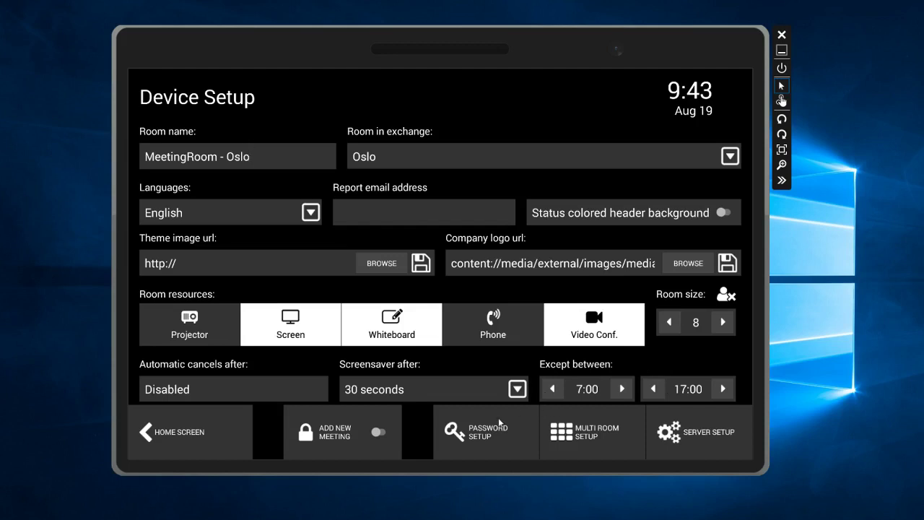
Enable Add New Meeting, then turn on Multi Room with all Meeting Rooms checked and finish
left_click(335, 433)
left_click(602, 430)
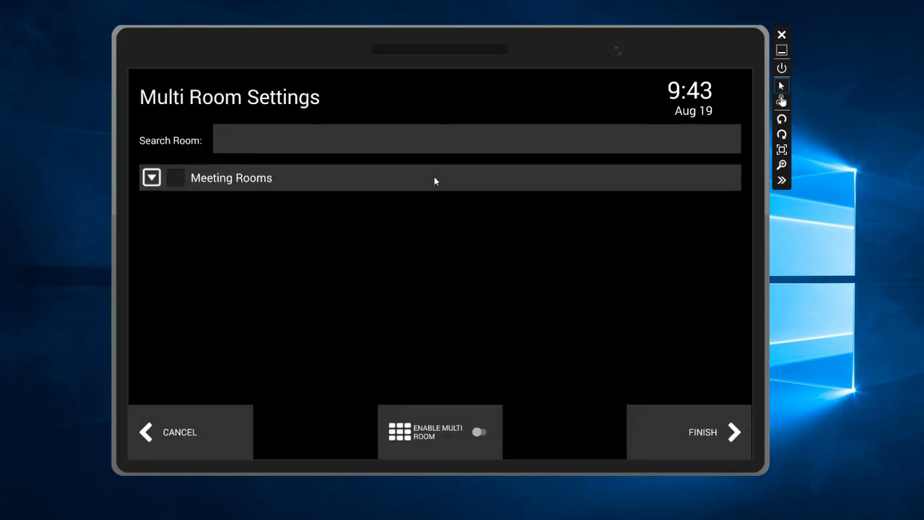
left_click(447, 439)
left_click(152, 180)
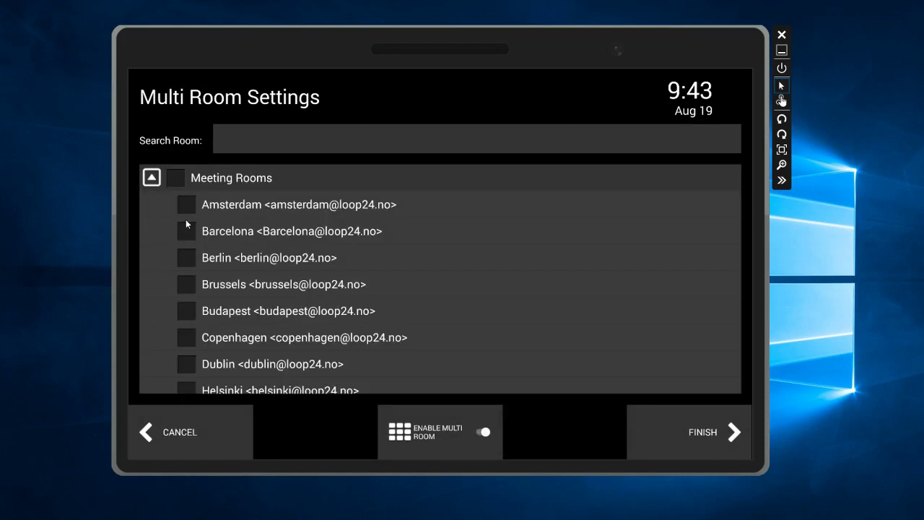
left_click(175, 180)
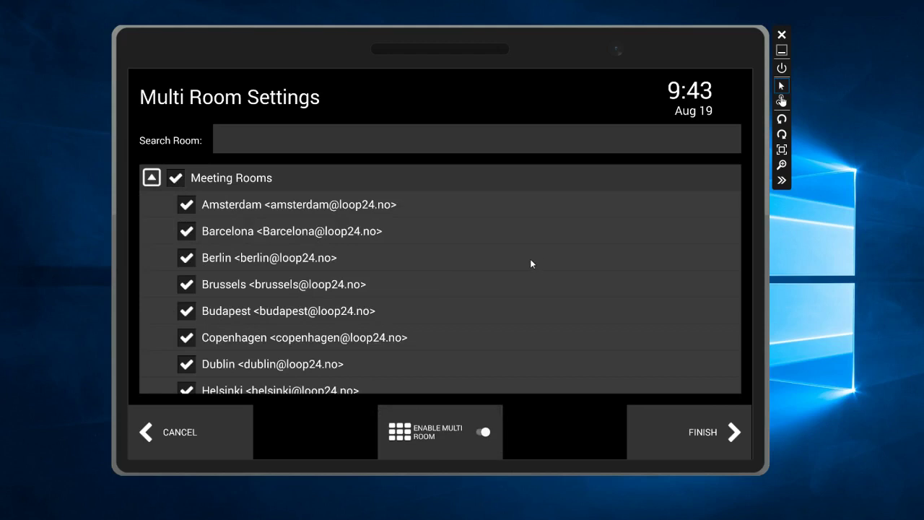
mouse_move(486, 309)
left_mouse_down()
mouse_move(503, 240)
mouse_move(477, 208)
mouse_move(491, 334)
left_mouse_up()
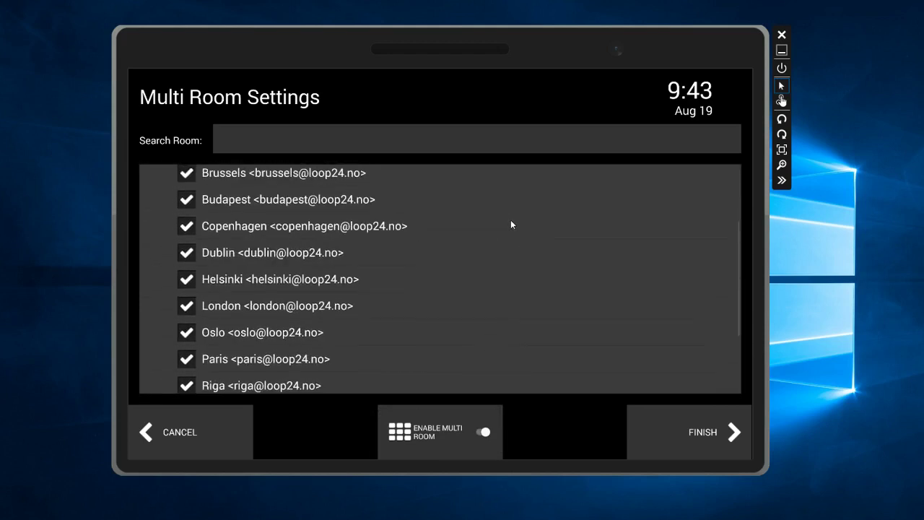
left_click_drag(511, 229, 516, 345)
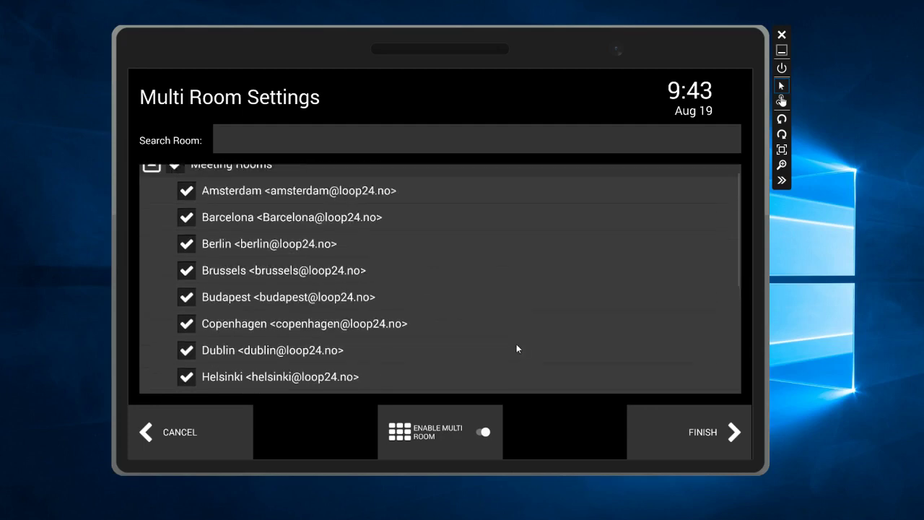
left_click(672, 432)
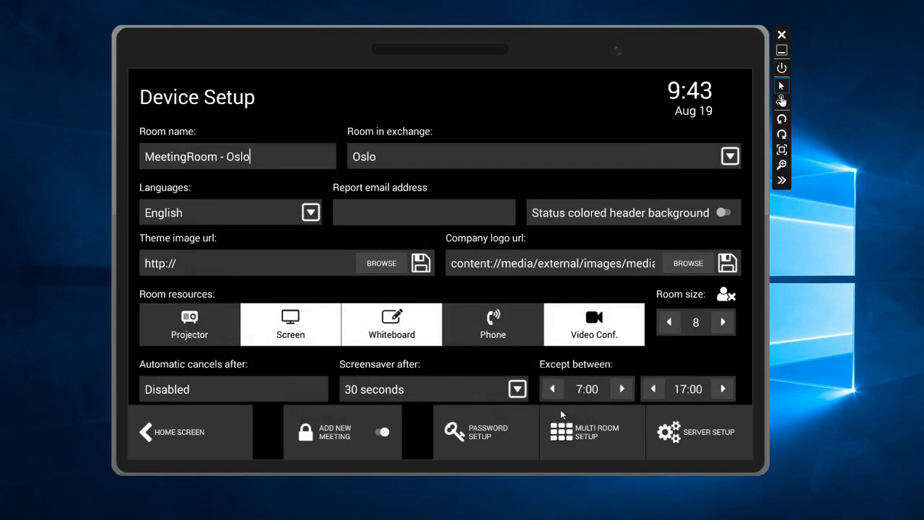
Enter the feedback e-mail address in the Report email address field
left_click(363, 216)
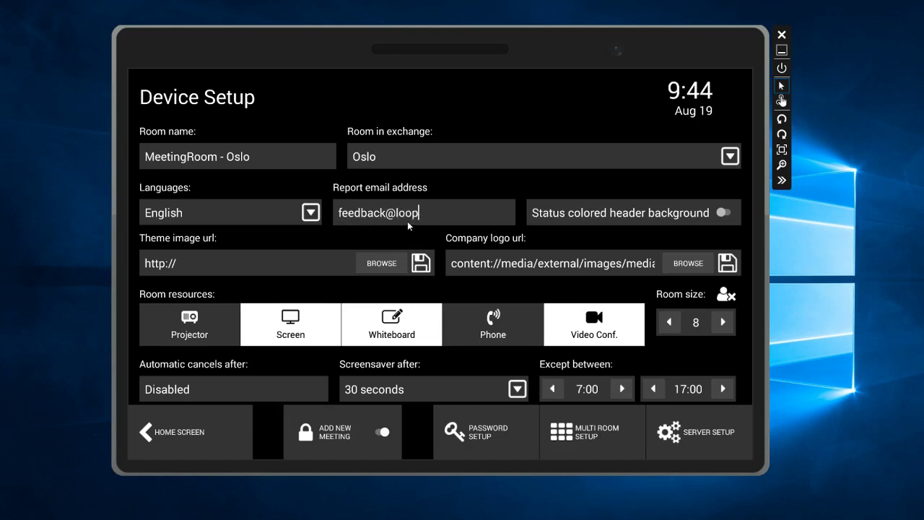
left_click(217, 436)
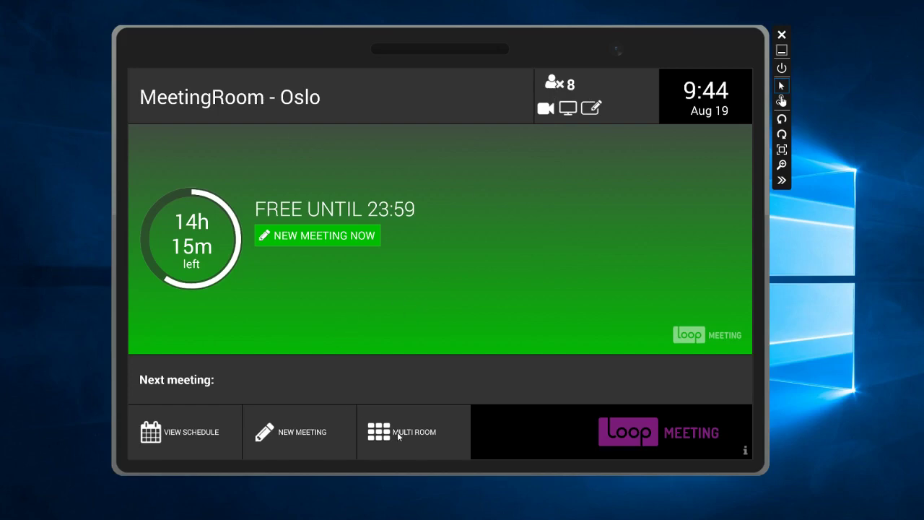
left_click(397, 432)
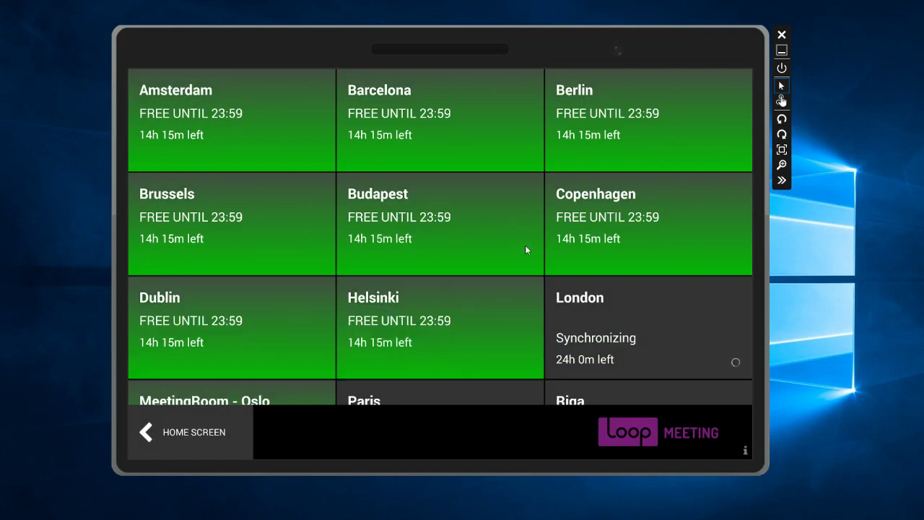
left_click(254, 162)
left_click(229, 422)
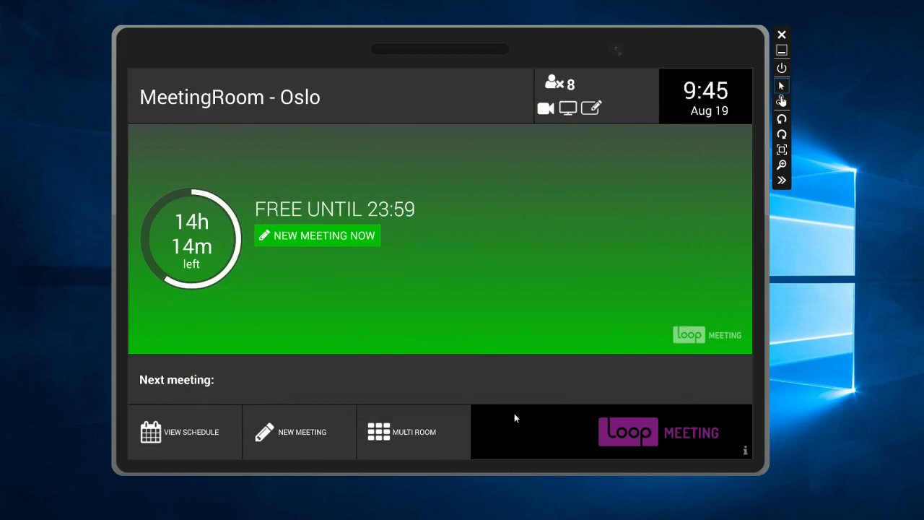
Report a Screen fault through the header's Room Resources dialog
left_click(572, 112)
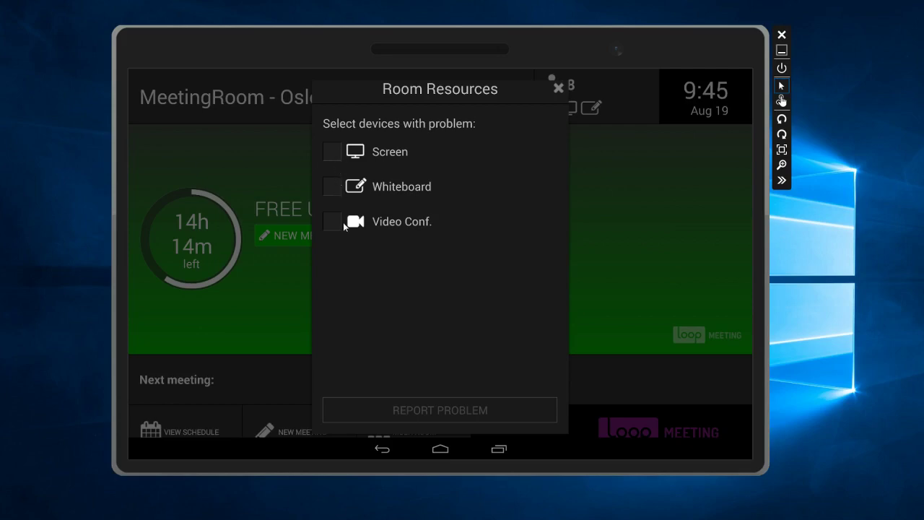
left_click(332, 152)
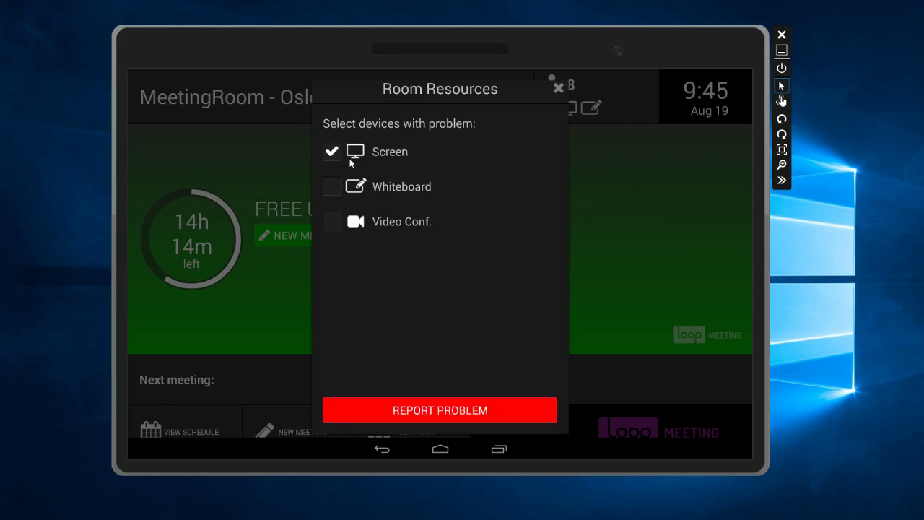
left_click(447, 419)
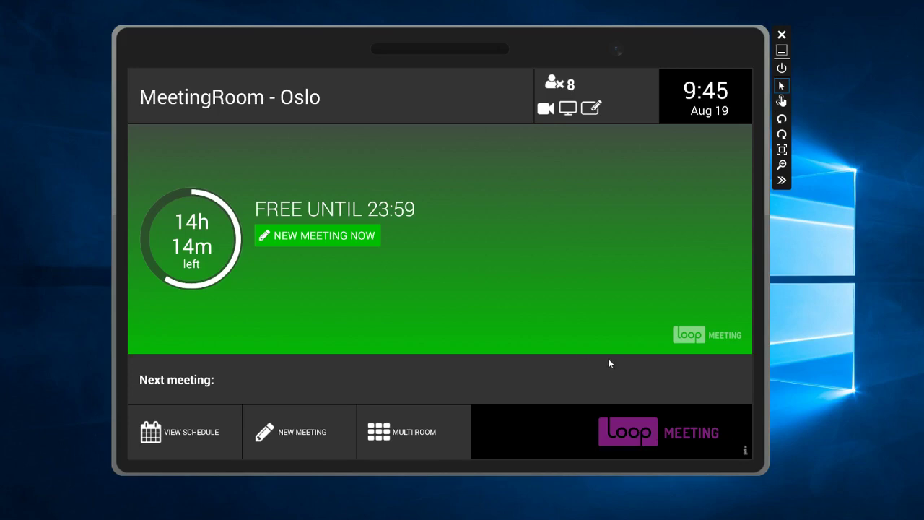
Reopen Device Setup and set 'Automatic cancels after' to 15 minutes
left_click(745, 450)
left_click(687, 423)
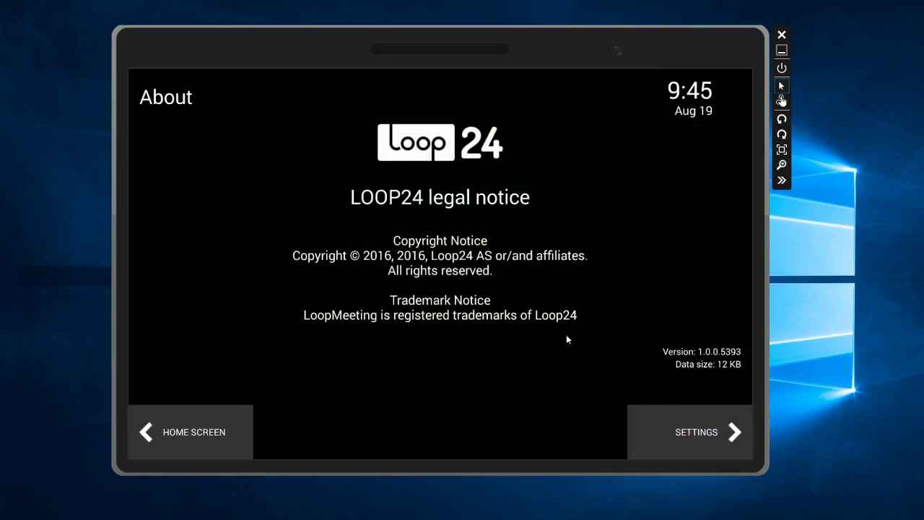
left_click(314, 332)
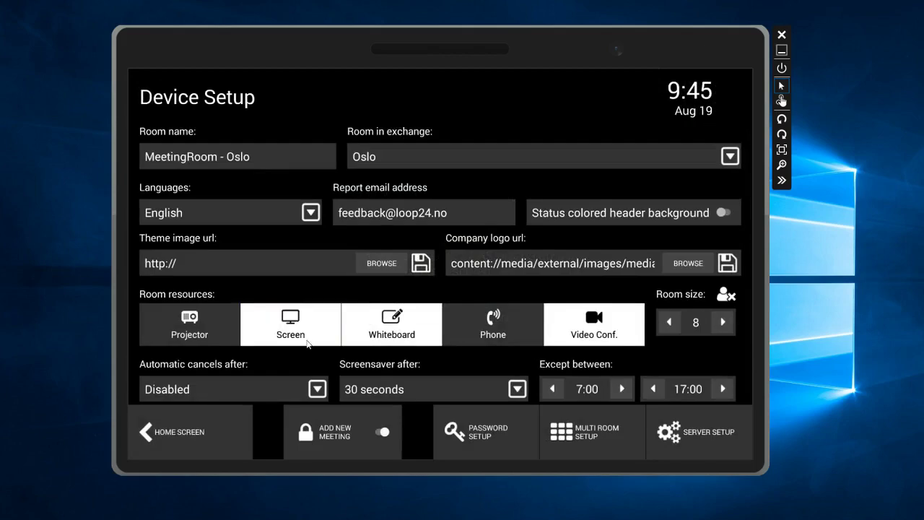
left_click(283, 388)
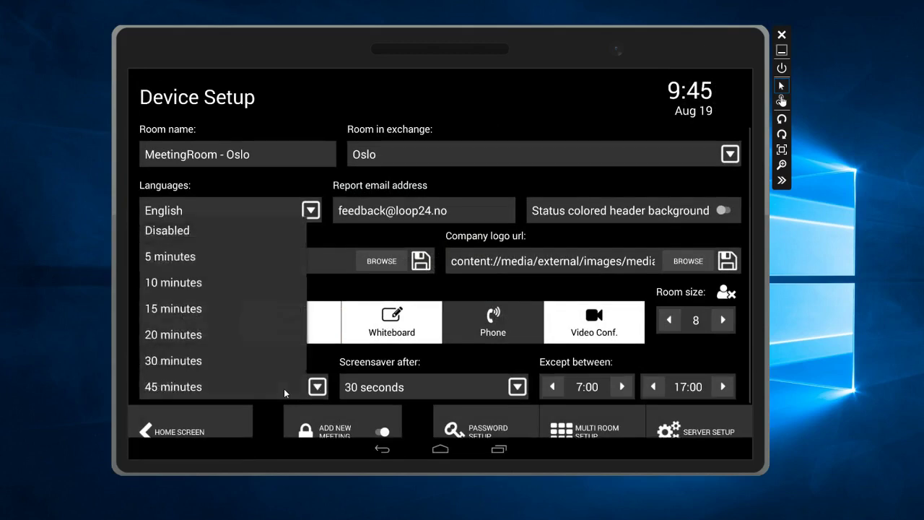
left_click(194, 312)
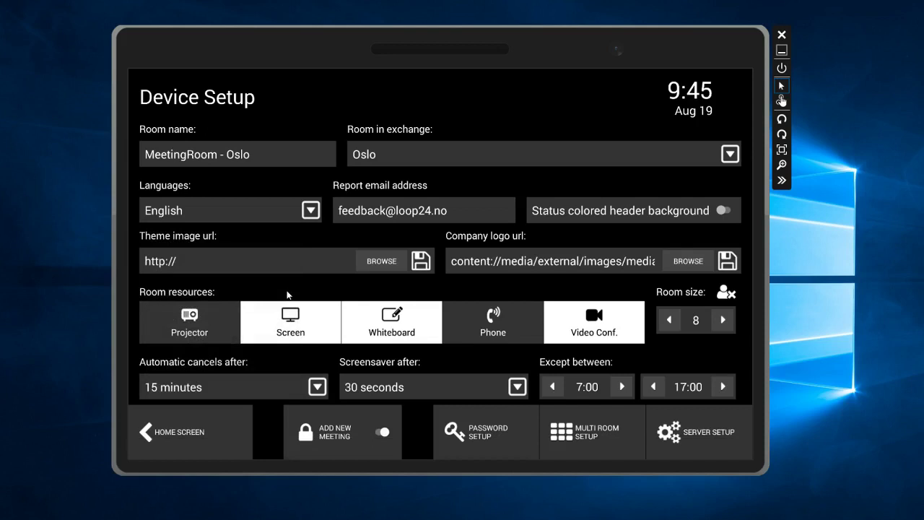
left_click(193, 390)
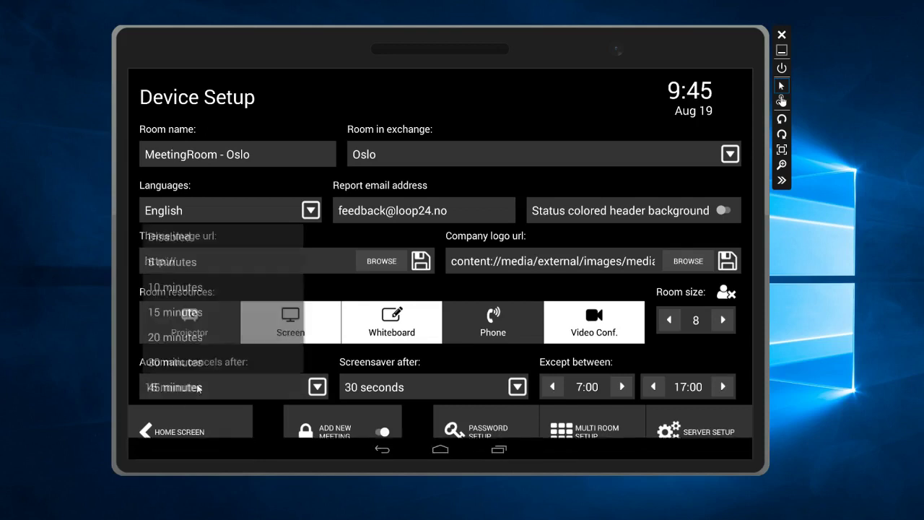
left_click(186, 309)
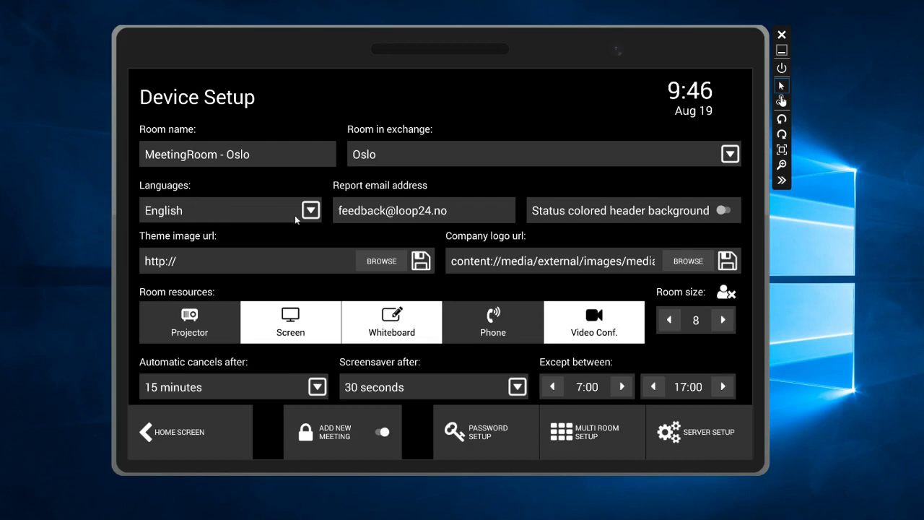
left_click(316, 211)
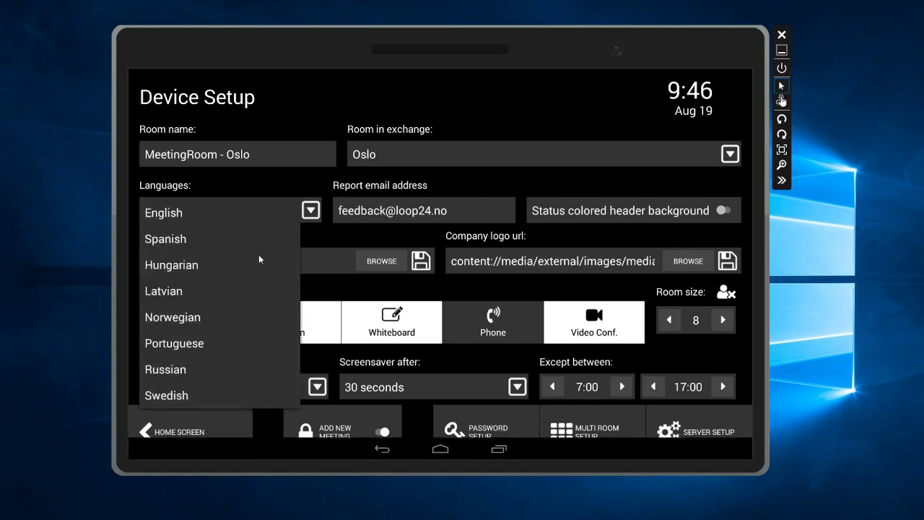
mouse_move(258, 257)
left_mouse_down()
mouse_move(254, 376)
mouse_move(245, 235)
left_mouse_up()
left_click(262, 182)
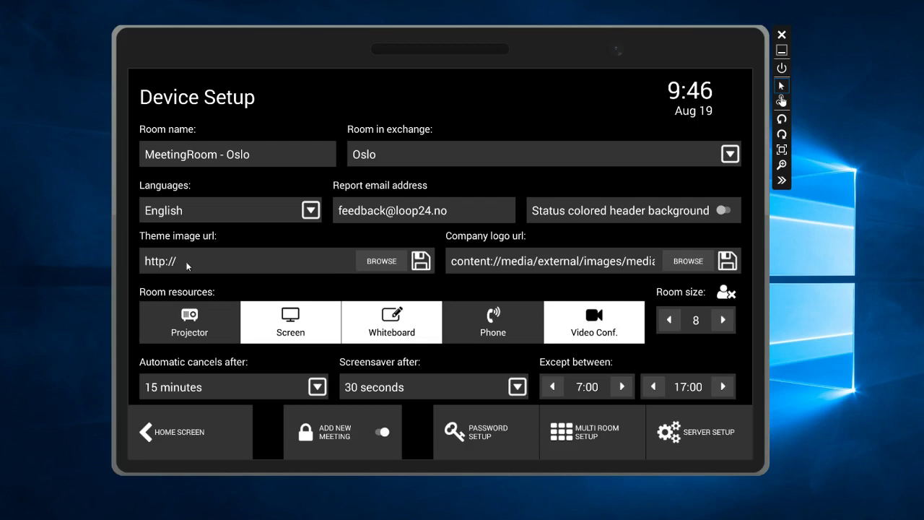
left_click(381, 263)
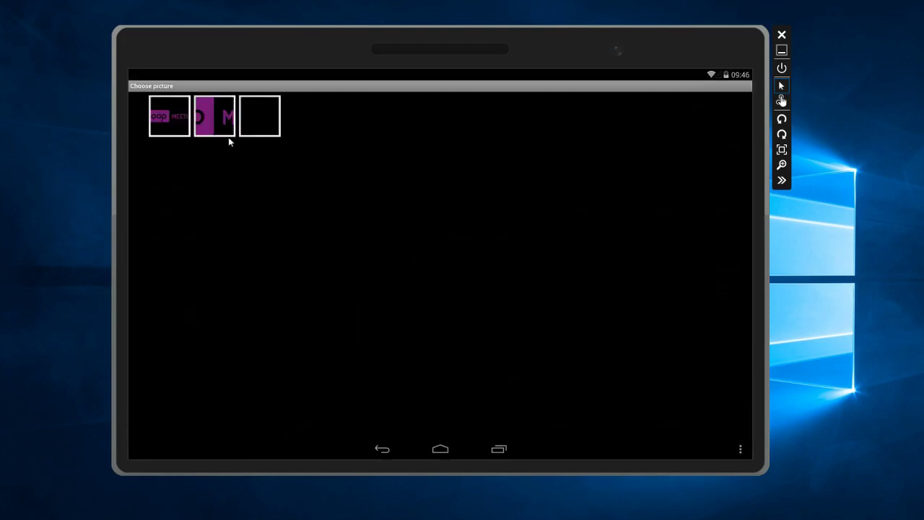
left_click(390, 451)
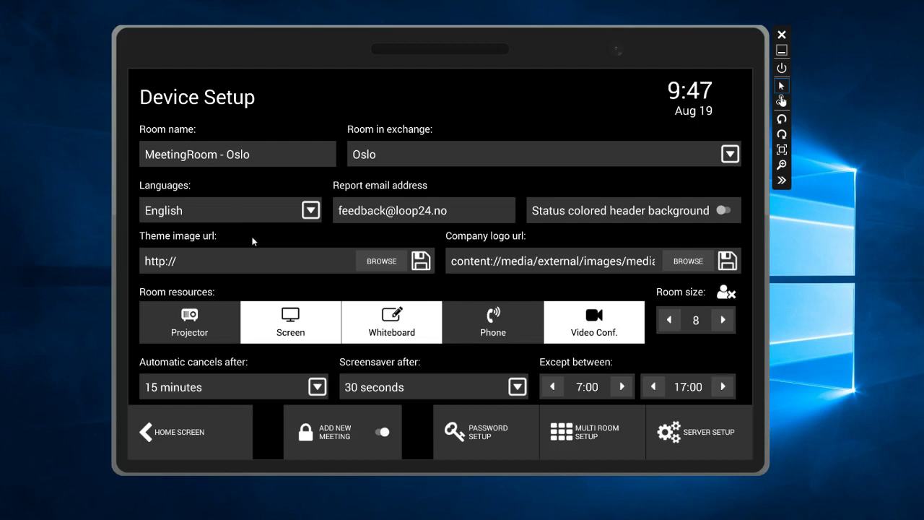
left_click(638, 219)
left_click(215, 261)
left_click(297, 249)
key("BackSpace")
key("BackSpace")
key("BackSpace")
type("s://")
type("loopmeeting.no/logos/m")
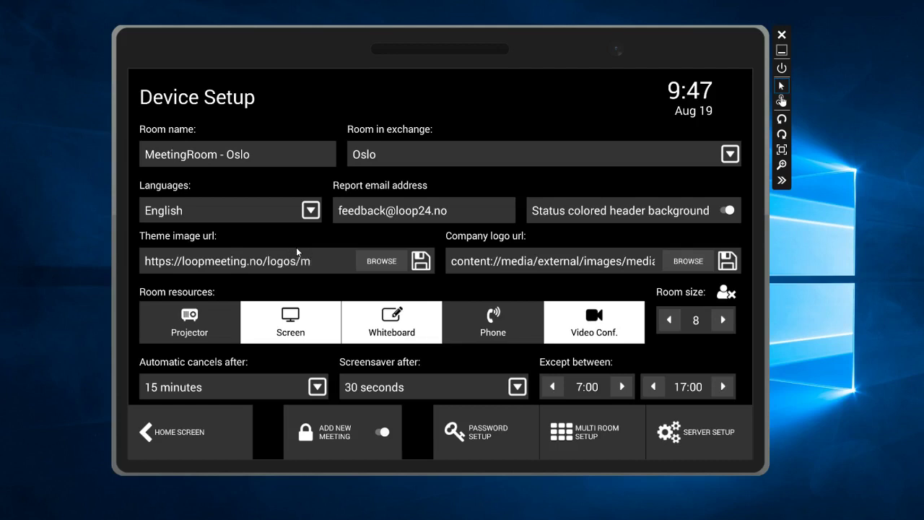
type("1.")
type("jpg")
left_click(419, 263)
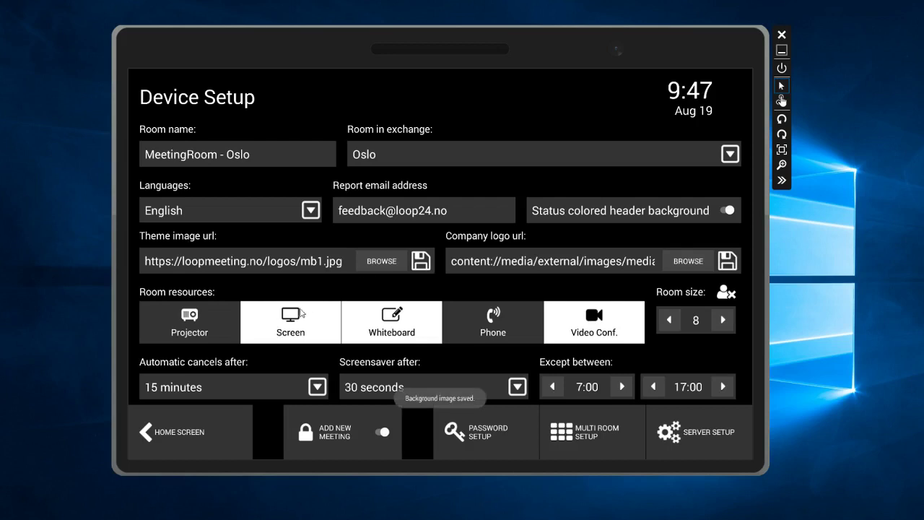
left_click(208, 431)
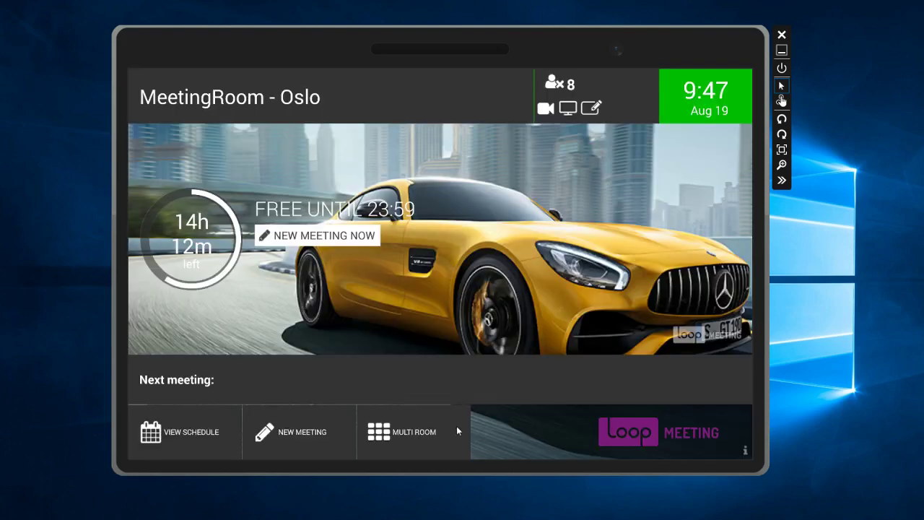
Close the LoopMeeting app from Recents and relaunch it from the tablet's home screen
left_click_drag(489, 459, 498, 437)
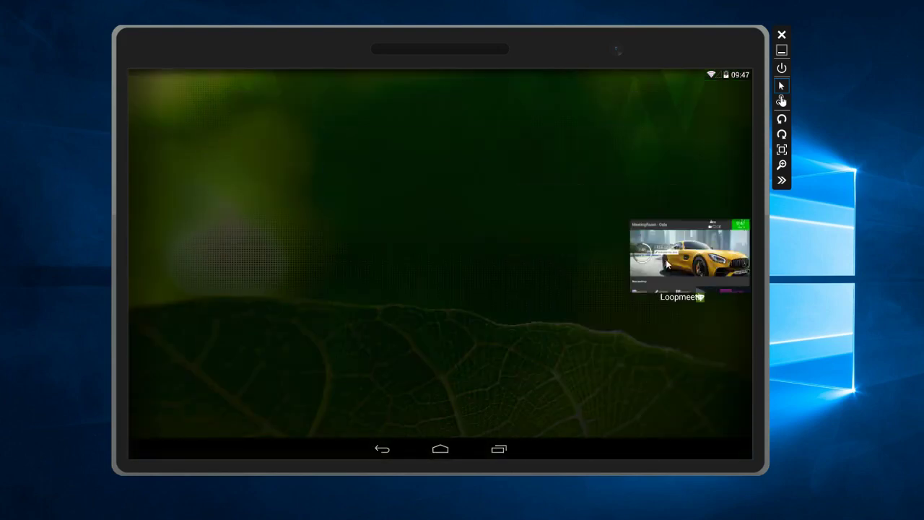
left_click_drag(649, 264, 683, 351)
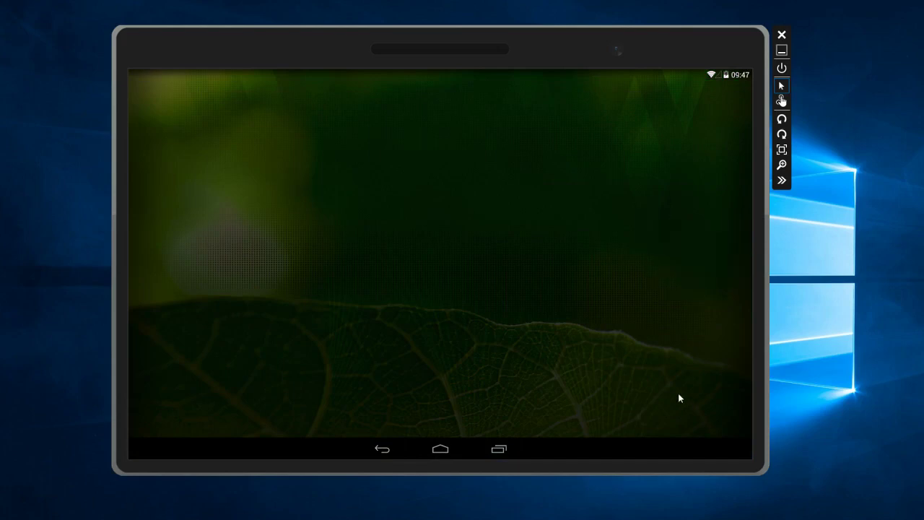
left_click(563, 338)
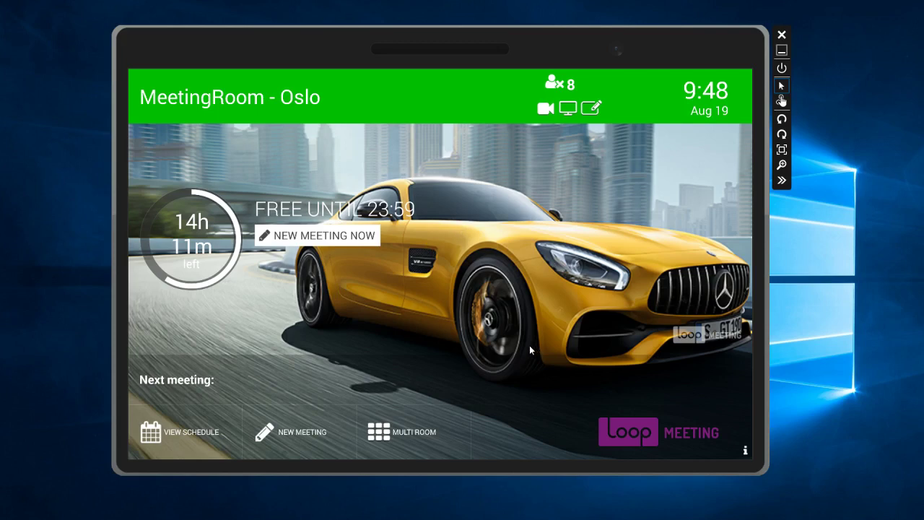
Clear the Theme image URL in device settings so the room screen shows plain green
left_click(746, 452)
left_click(671, 423)
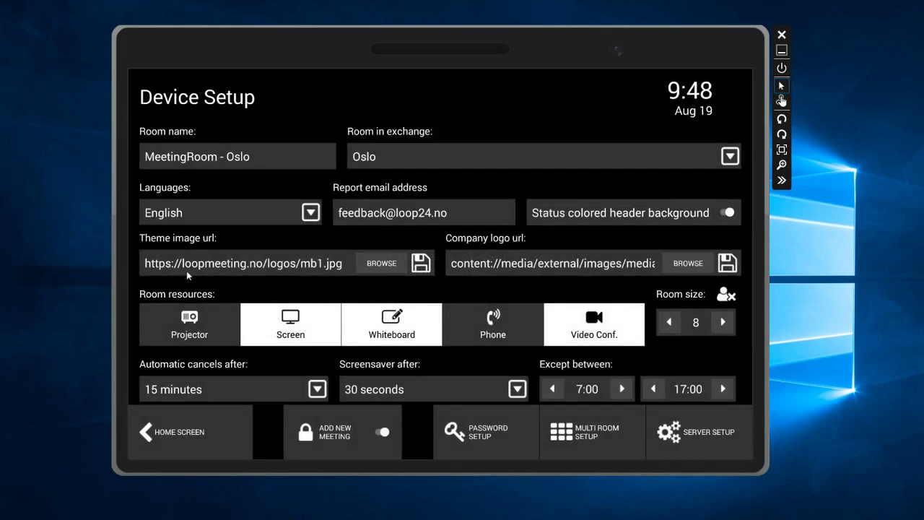
left_click(351, 269)
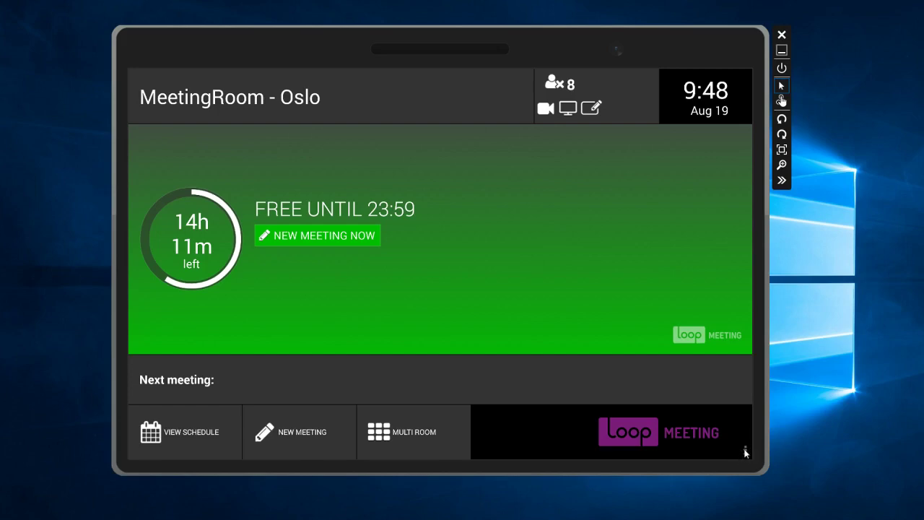
Turn on device password protection in Password Settings with a new device password
left_click(746, 452)
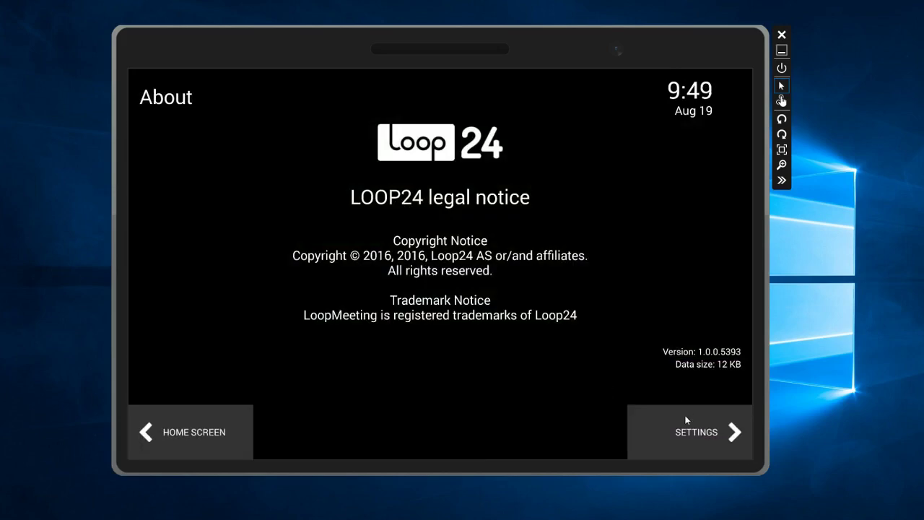
left_click(686, 419)
left_click(501, 438)
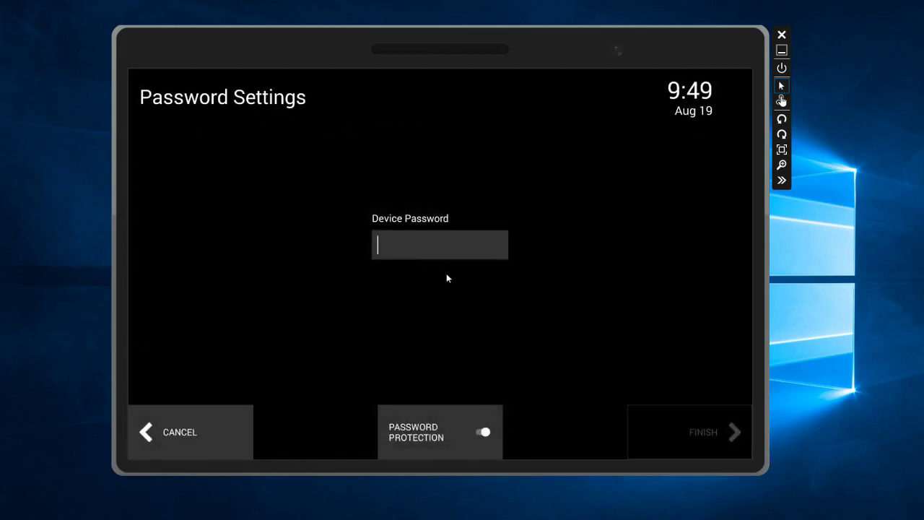
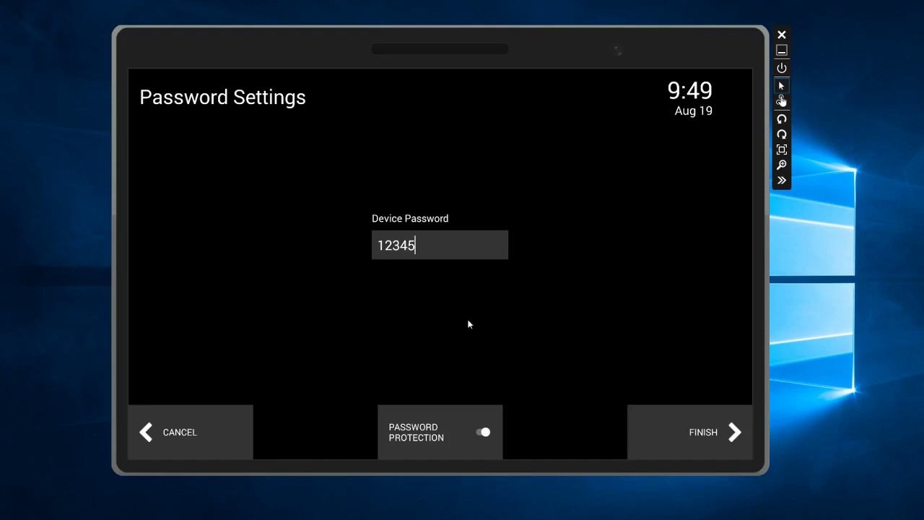
left_click(661, 442)
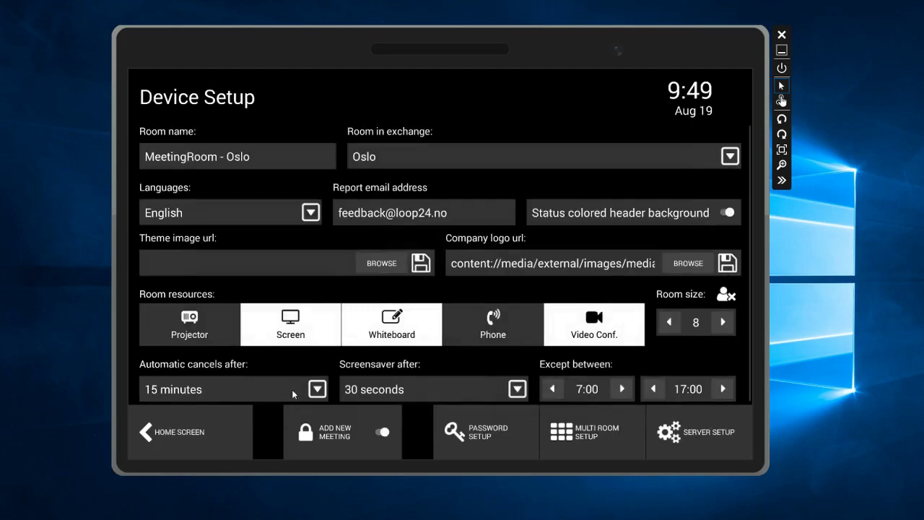
Return to the home screen, then reopen Device Setup by entering the device password
left_click(228, 420)
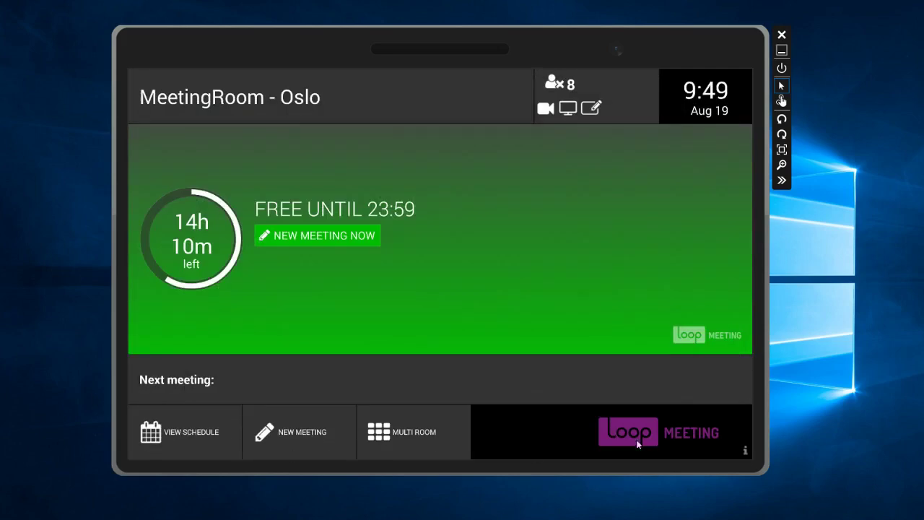
left_click(744, 454)
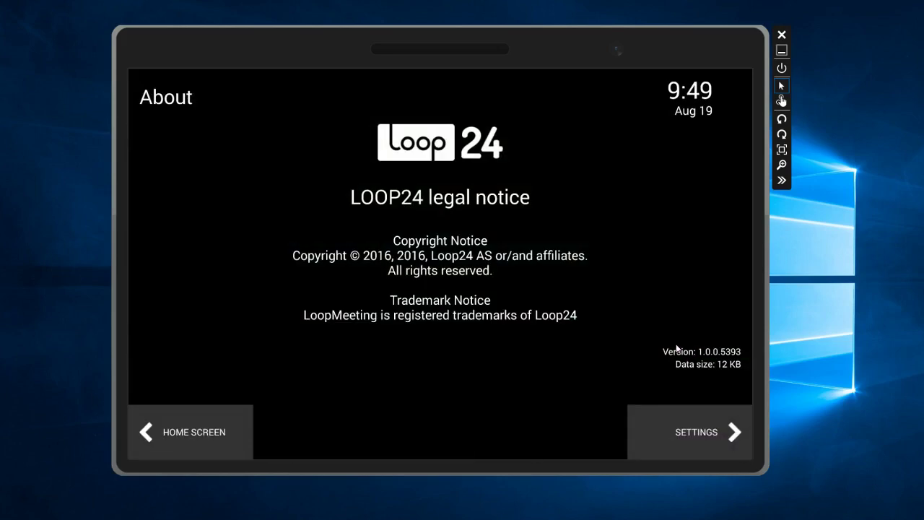
left_click(694, 432)
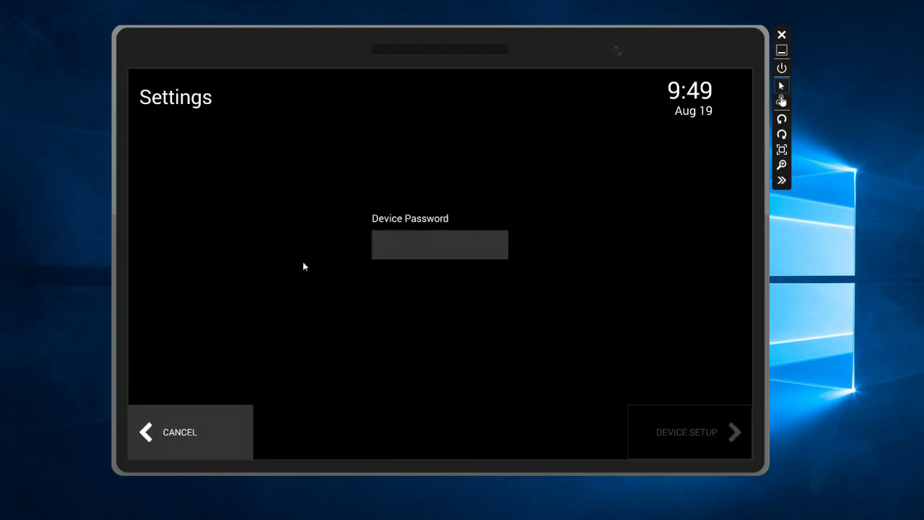
left_click(189, 415)
left_click(650, 411)
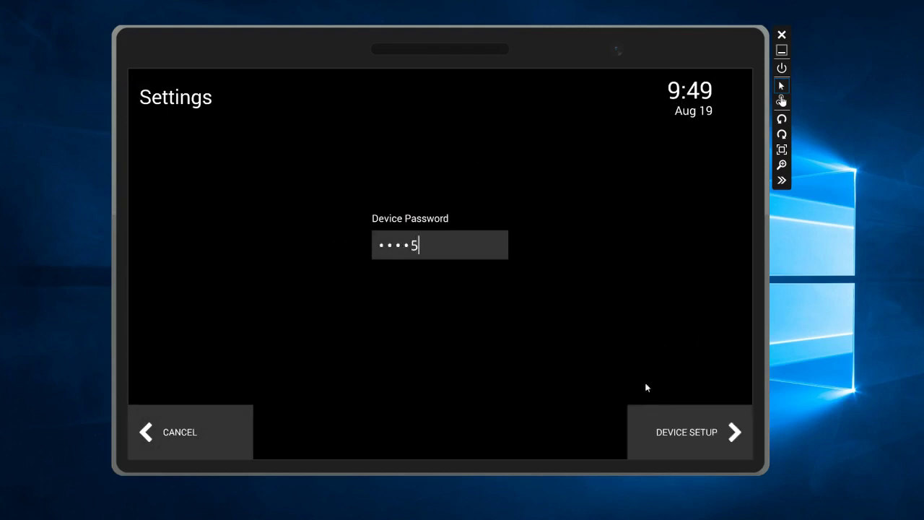
Check the Microsoft Exchange connection in Server Setup unchanged, then return to the MeetingRoom - Oslo home screen
left_click(699, 434)
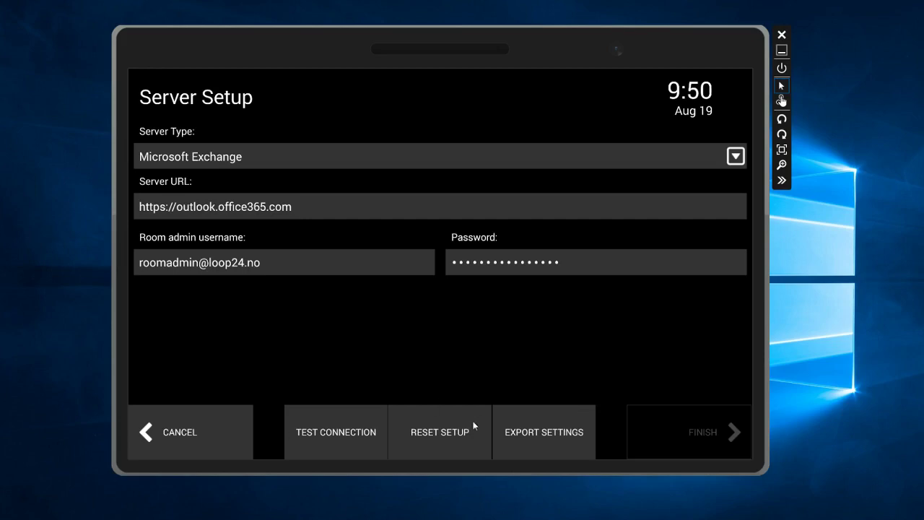
left_click(185, 433)
left_click(188, 431)
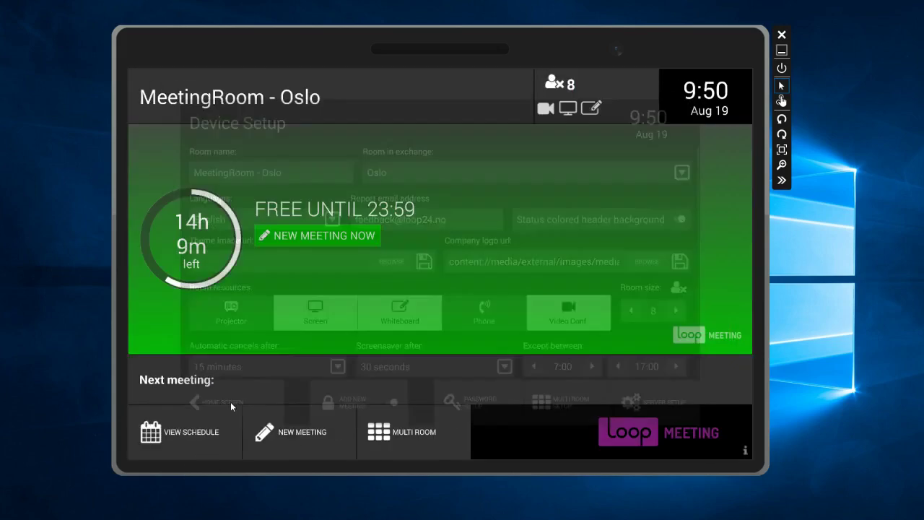